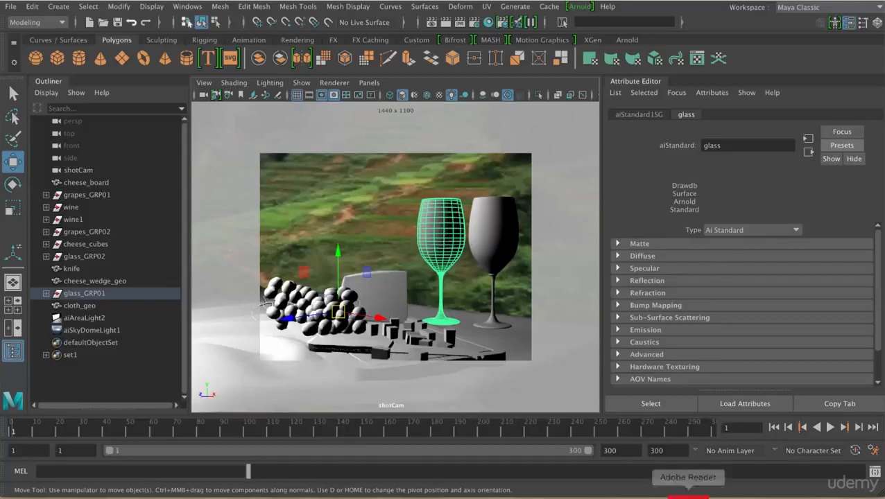
# - Switch to Preview and examine the wine glasses in the Lead_part_1.tif reference image
pyautogui.click(730, 482)
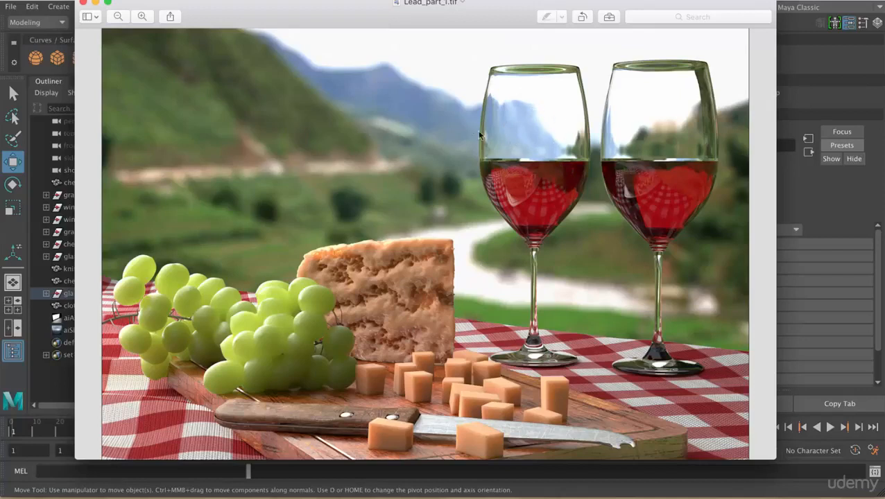
pyautogui.click(95, 3)
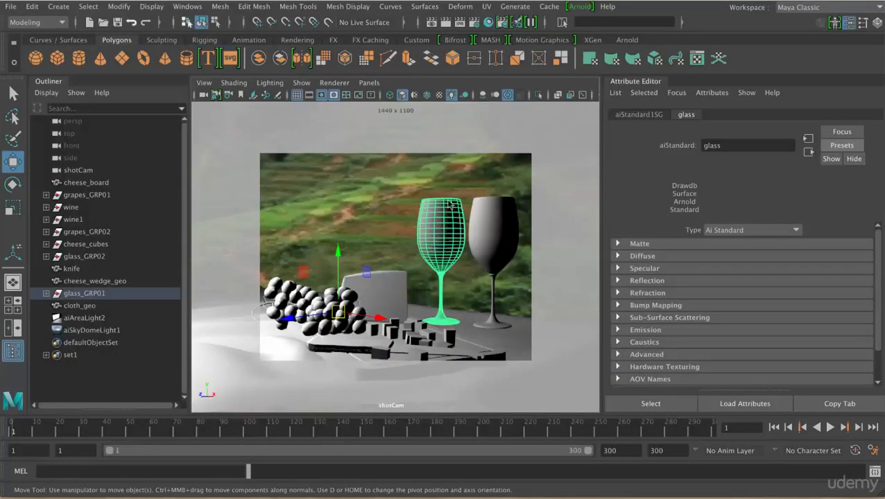
# - Bring up the Arnold RenderView and set the glass material's diffuse weight to 0
pyautogui.click(579, 6)
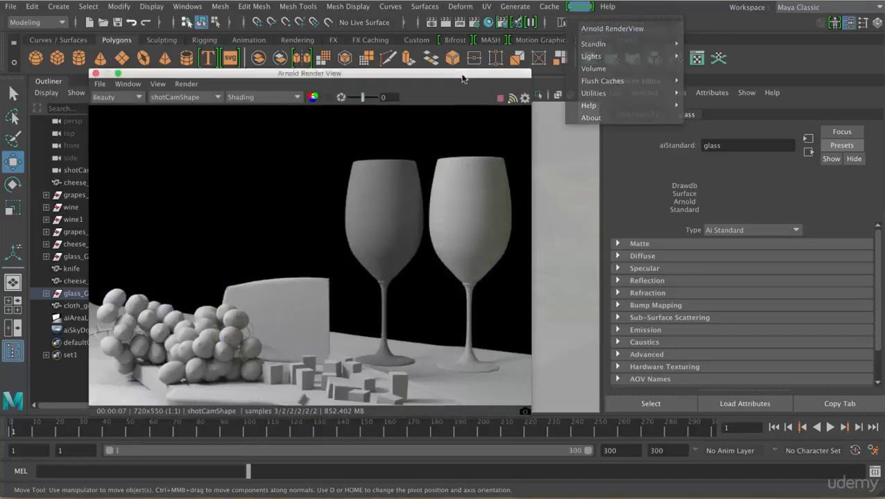
pyautogui.moveTo(465, 72); pyautogui.dragTo(453, 93)
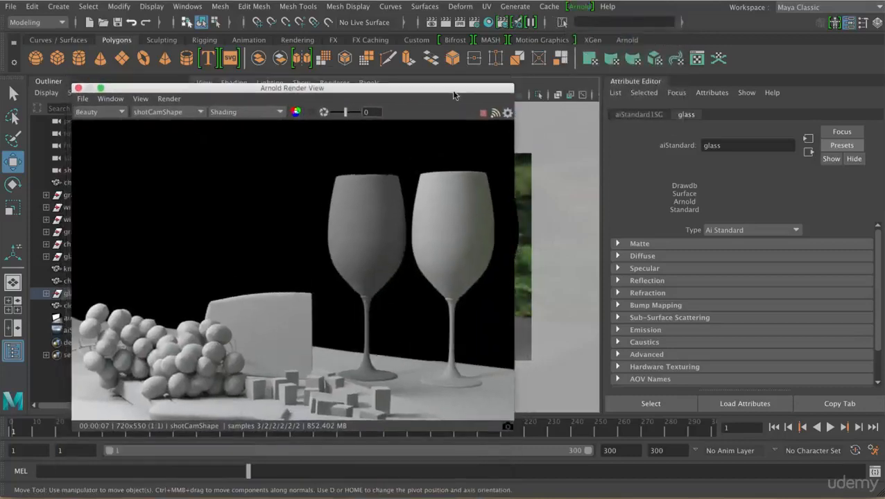
pyautogui.click(709, 258)
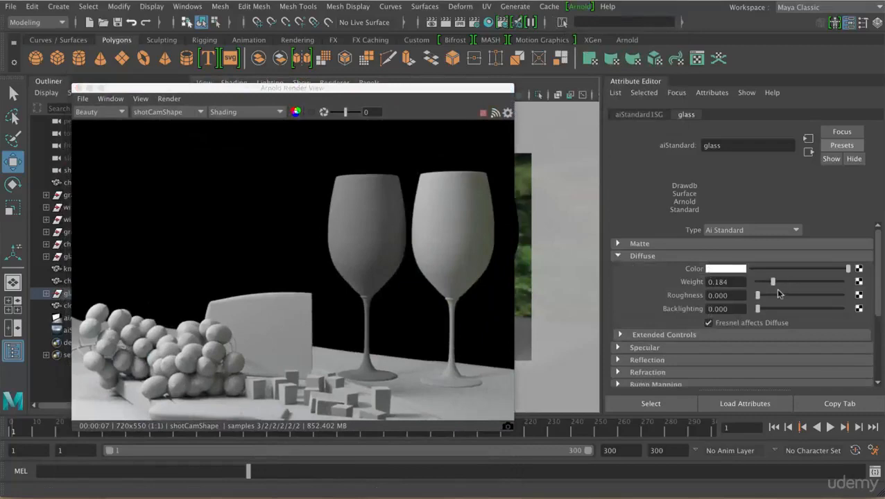
pyautogui.moveTo(775, 283); pyautogui.dragTo(736, 282)
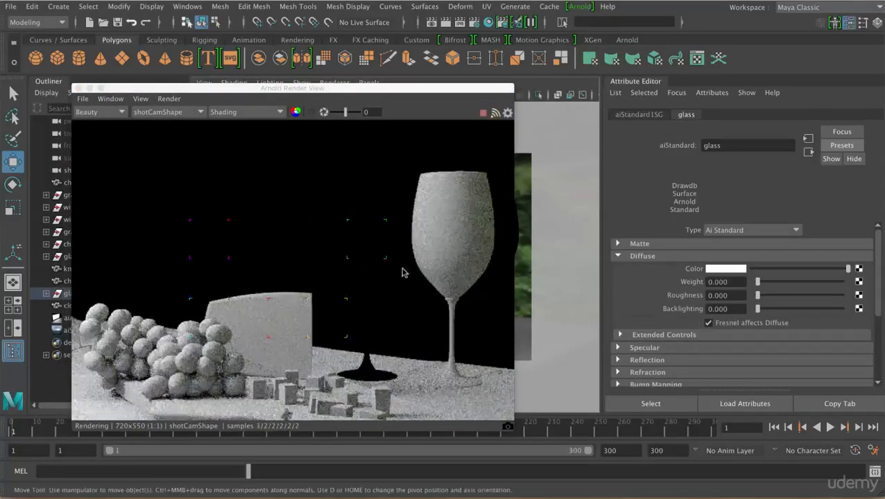
pyautogui.click(698, 257)
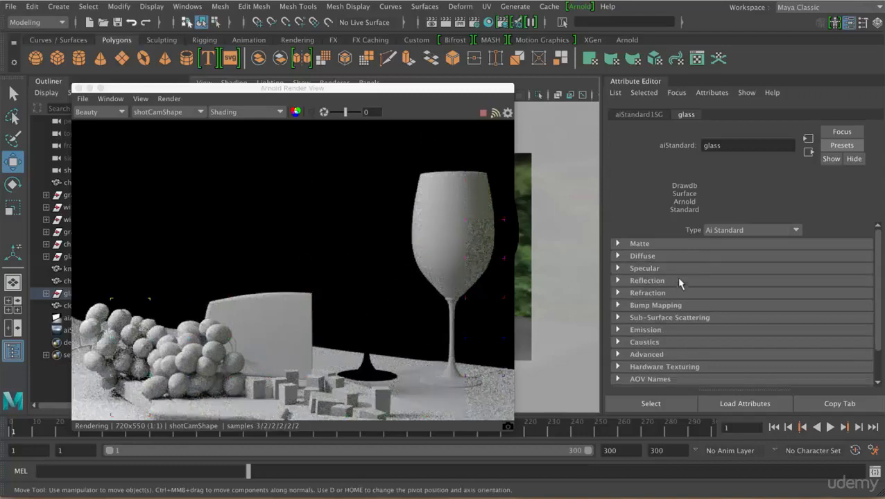
# - Set the glass material's reflection weight to 1 and enable Fresnel with a reflectance at normal of 0
pyautogui.click(677, 280)
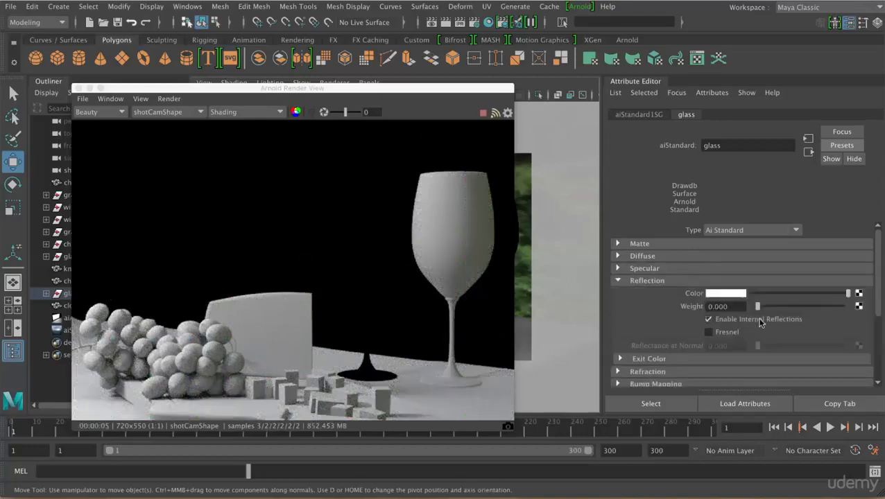
pyautogui.moveTo(757, 306); pyautogui.dragTo(882, 320)
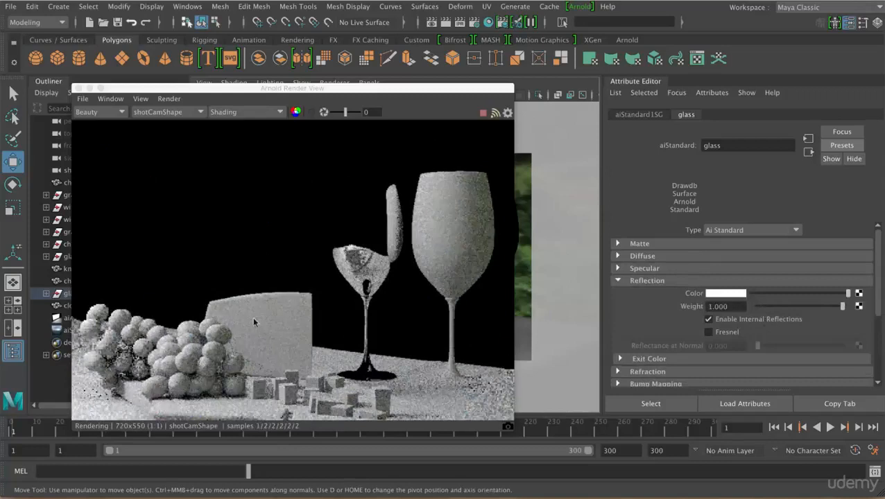
pyautogui.click(730, 334)
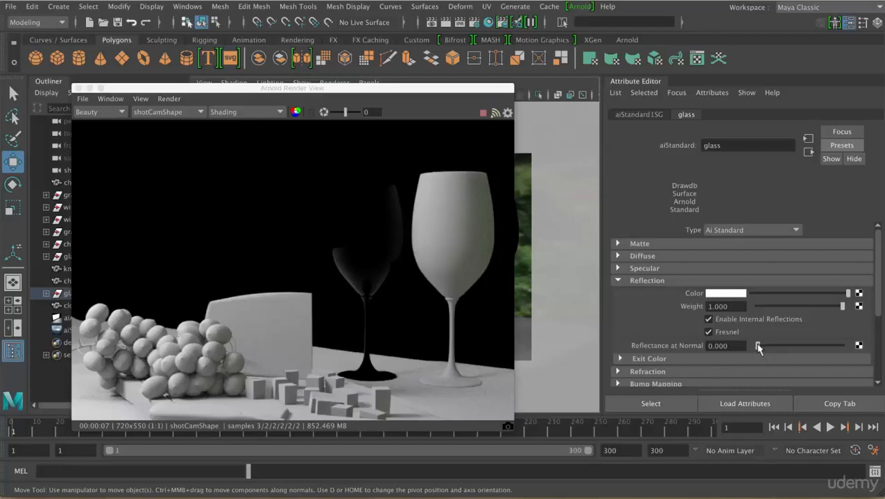
pyautogui.moveTo(758, 347)
pyautogui.mouseDown()
pyautogui.moveTo(765, 349)
pyautogui.moveTo(755, 347)
pyautogui.mouseUp()
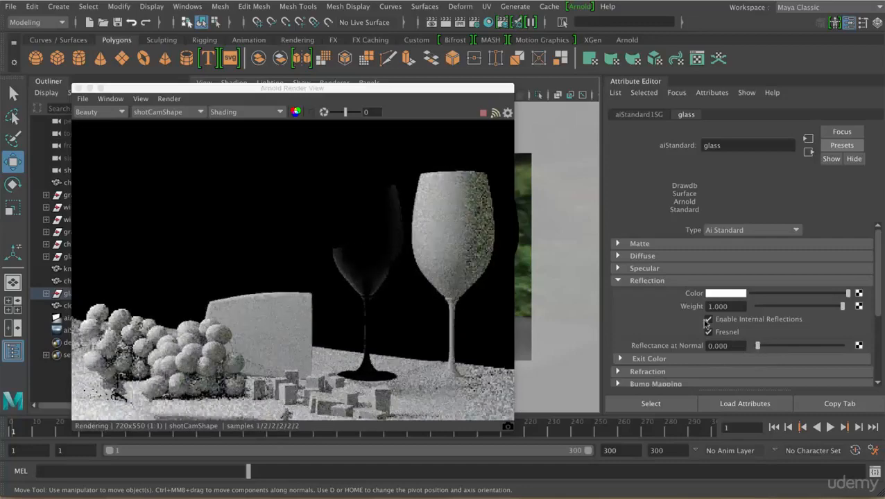
pyautogui.click(645, 281)
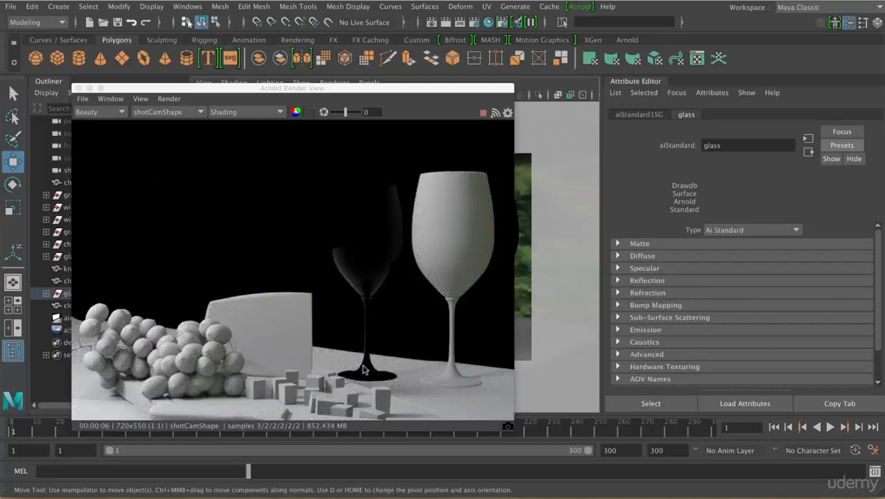
# - Set the glass material's refraction weight to 1
pyautogui.click(648, 294)
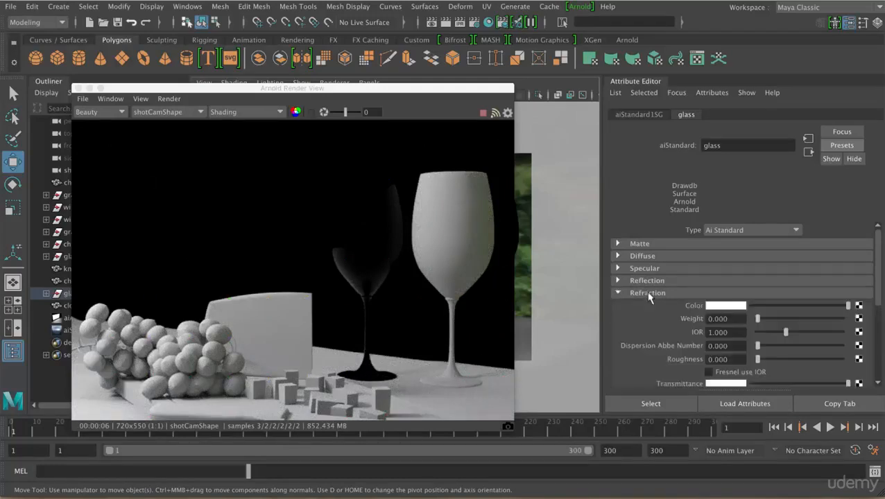
pyautogui.moveTo(759, 319); pyautogui.dragTo(842, 319)
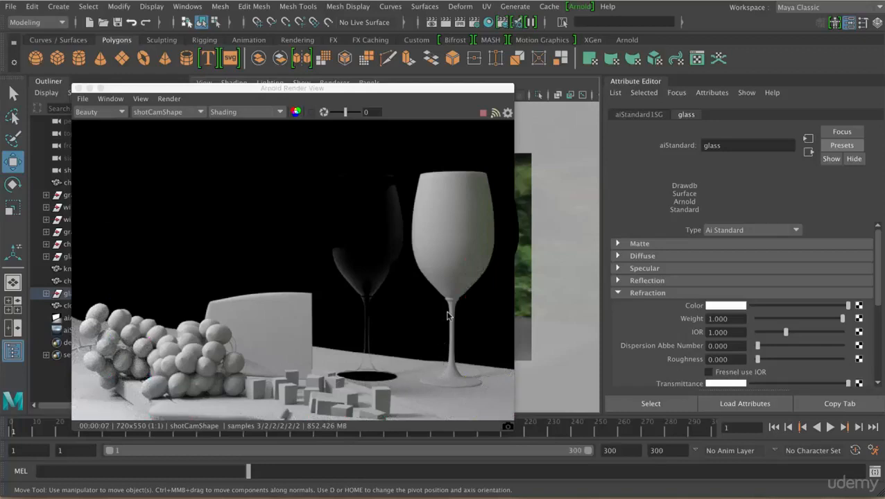
# - Turn off Opaque in the Arnold attributes of the glass_GRP01 wine glass shape
pyautogui.moveTo(490, 92); pyautogui.dragTo(481, 268)
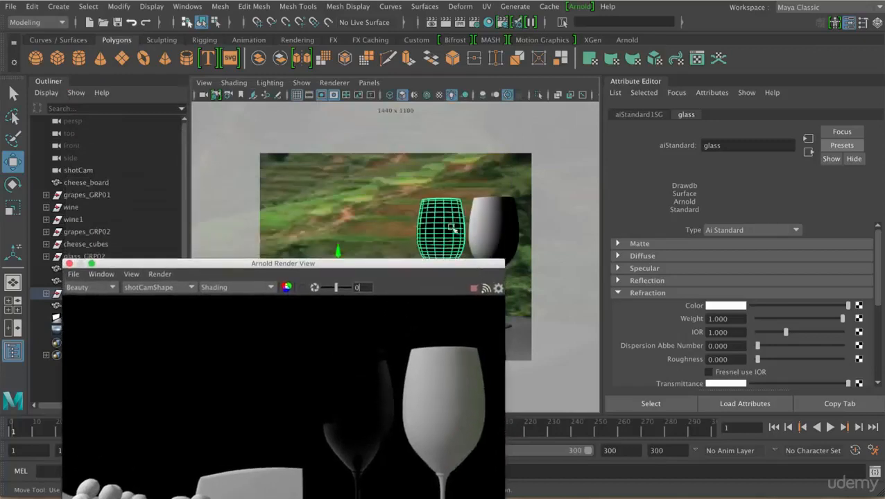
pyautogui.click(462, 189)
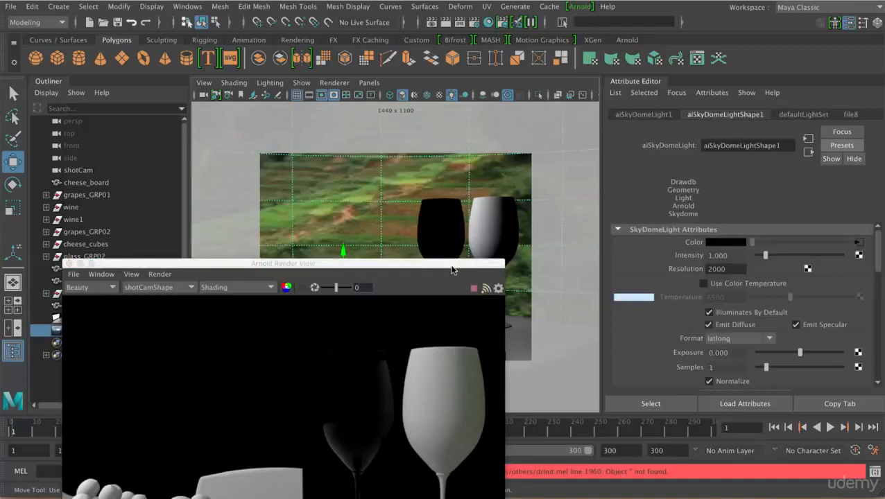
pyautogui.click(450, 223)
pyautogui.moveTo(455, 266); pyautogui.dragTo(484, 93)
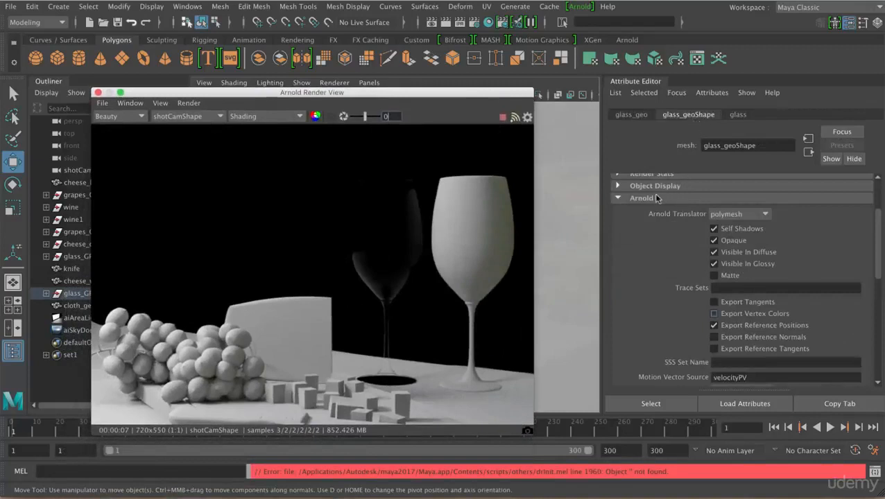
pyautogui.click(740, 243)
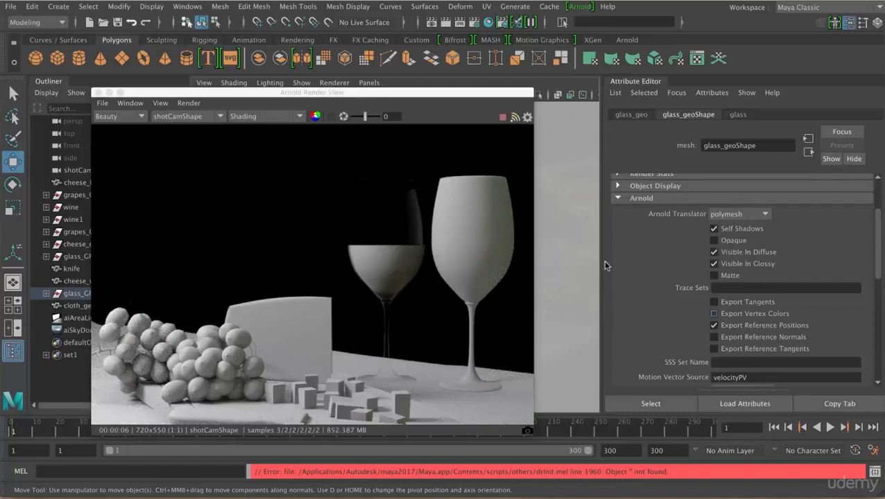
# - Turn off Opaque in the Arnold attributes of the other wine glass, in glass_GRP02
pyautogui.moveTo(486, 93); pyautogui.dragTo(475, 231)
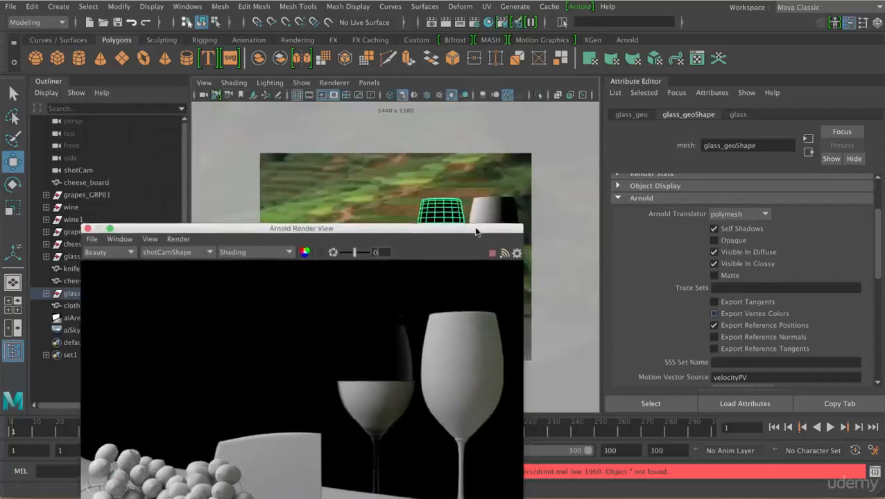
pyautogui.click(484, 198)
pyautogui.click(734, 242)
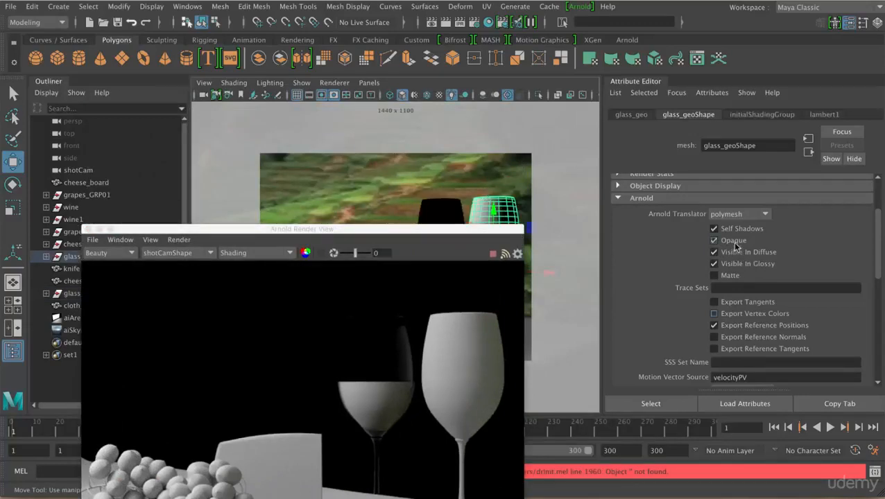
pyautogui.click(735, 244)
# - Assign the existing glass material to the glass_GRP02 wine glass and reposition the render window to view both glasses
pyautogui.rightClick(504, 207)
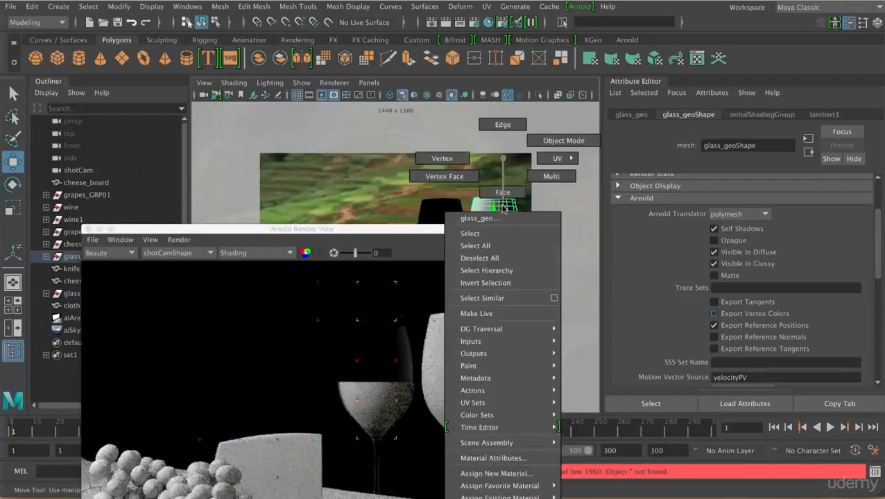
pyautogui.moveTo(519, 489)
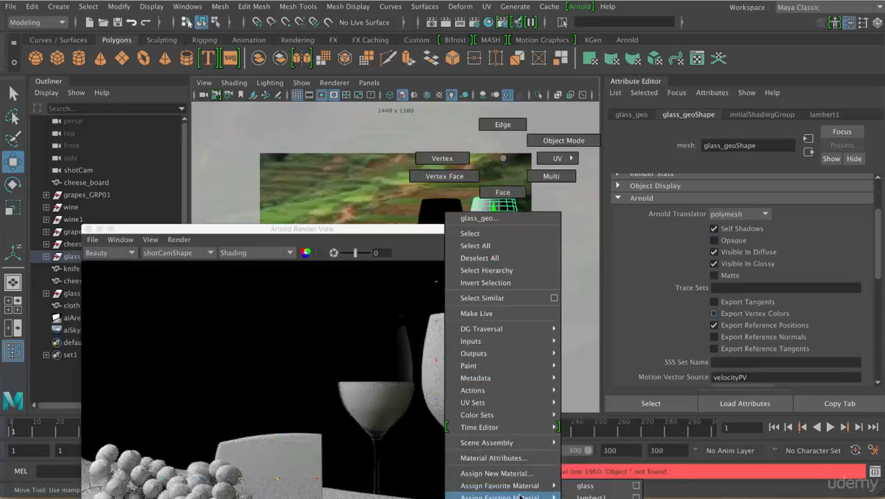
pyautogui.click(582, 486)
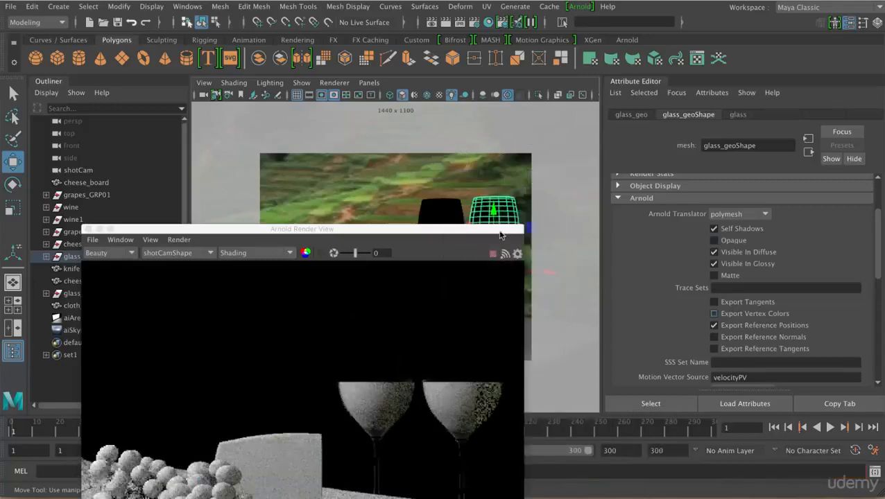
pyautogui.moveTo(502, 232); pyautogui.dragTo(544, 114)
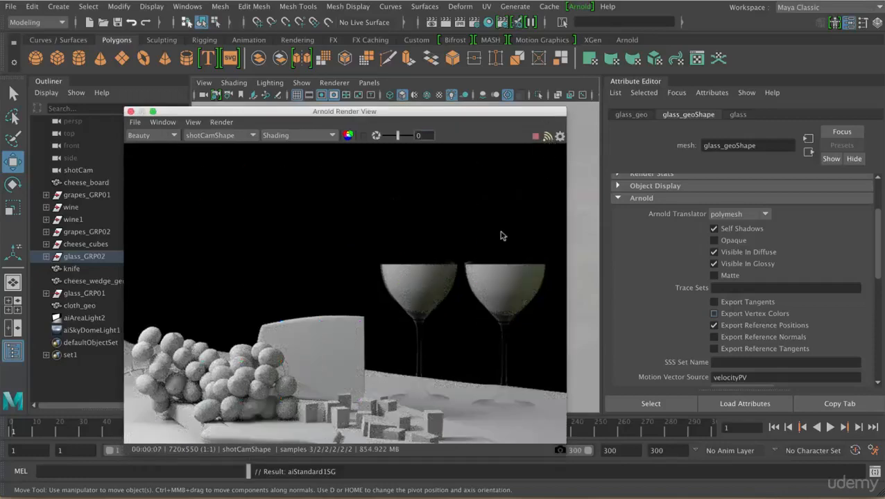
pyautogui.moveTo(530, 111); pyautogui.dragTo(494, 111)
# - Set the glass material's refraction IOR to 1.4 and enable Fresnel use IOR
pyautogui.click(739, 115)
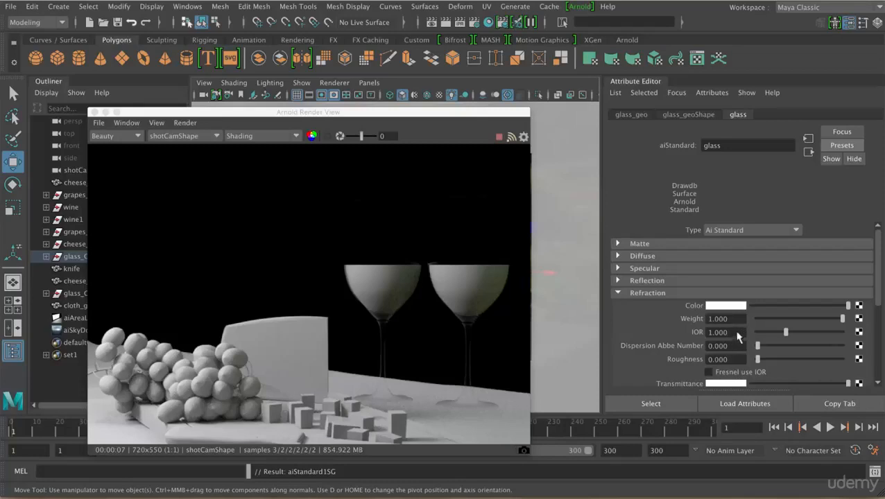
pyautogui.doubleClick(717, 334)
pyautogui.write('1.4')
pyautogui.press('Tab')
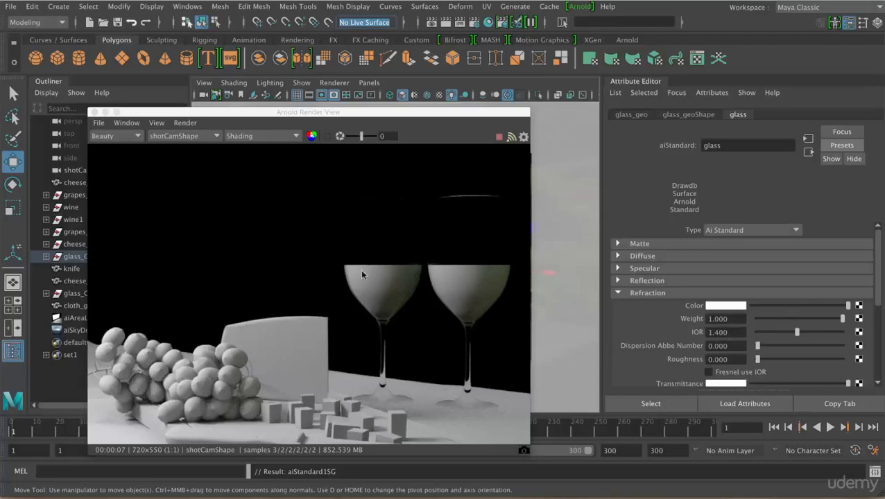
pyautogui.click(739, 378)
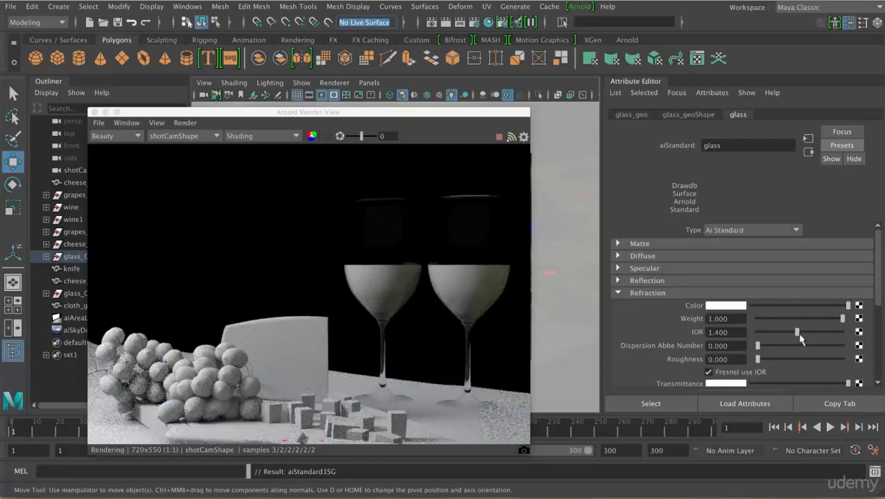
# - Try a refraction IOR of 3 on the glass material, then lower it to 1.434
pyautogui.moveTo(797, 332); pyautogui.dragTo(843, 332)
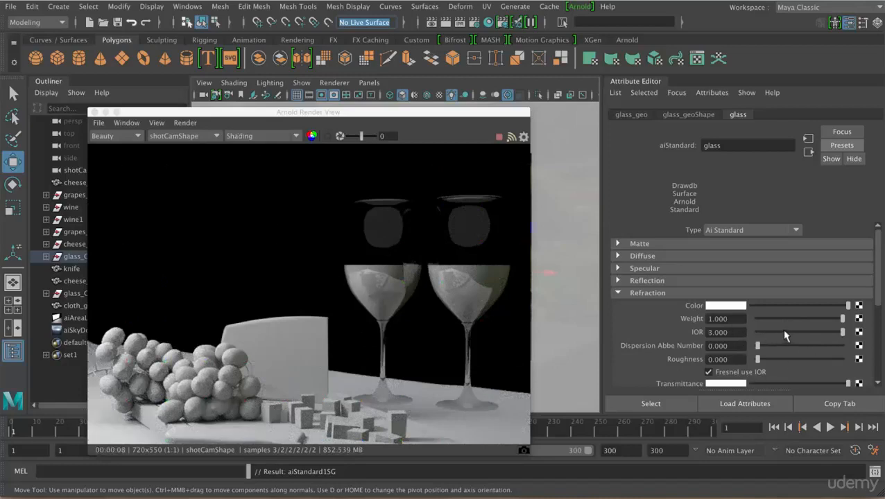
pyautogui.moveTo(784, 332); pyautogui.dragTo(796, 336)
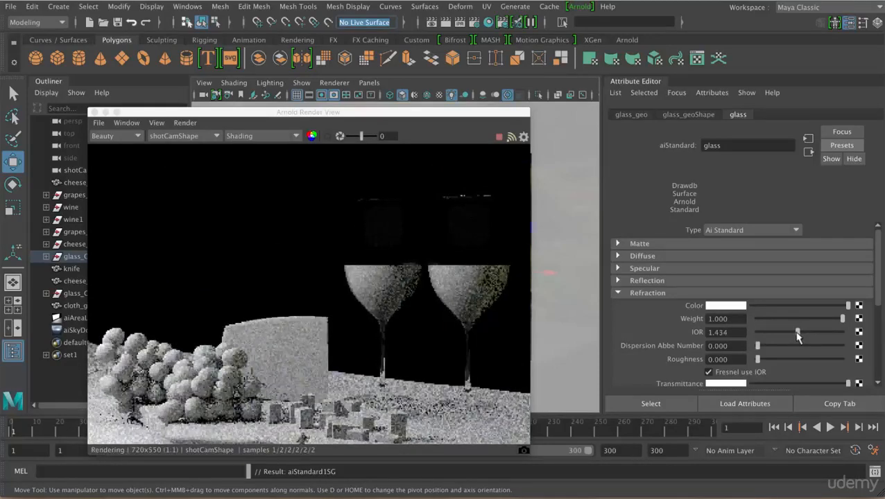
# - Review the glass material's reflection and refraction settings and compare the render with the Lead_part_1.tif reference in Preview
pyautogui.click(664, 281)
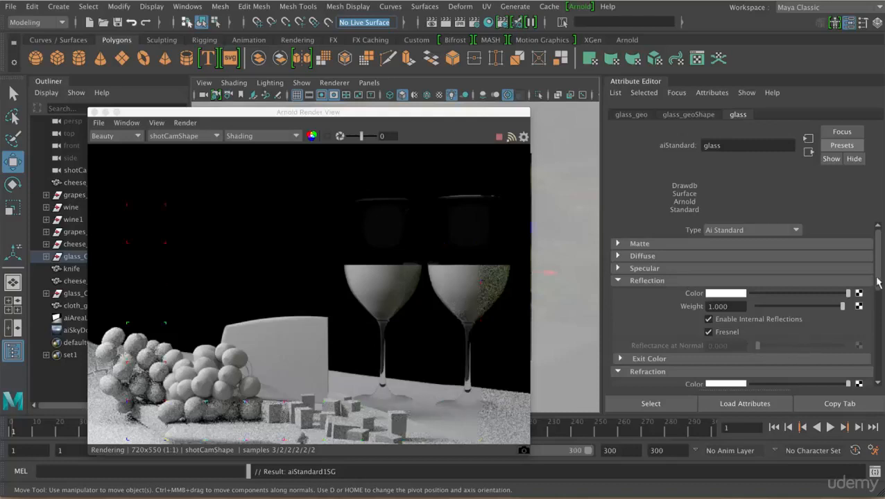
pyautogui.scroll(-3, 690, 278)
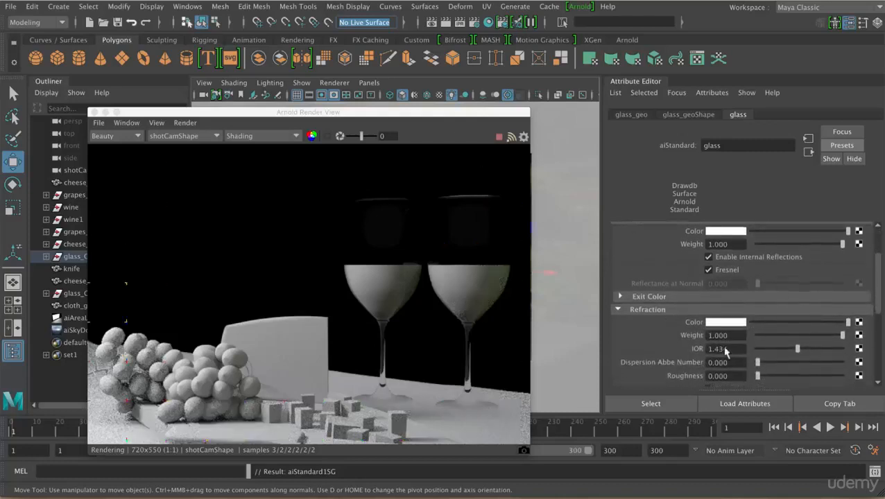
pyautogui.moveTo(875, 308); pyautogui.dragTo(877, 315)
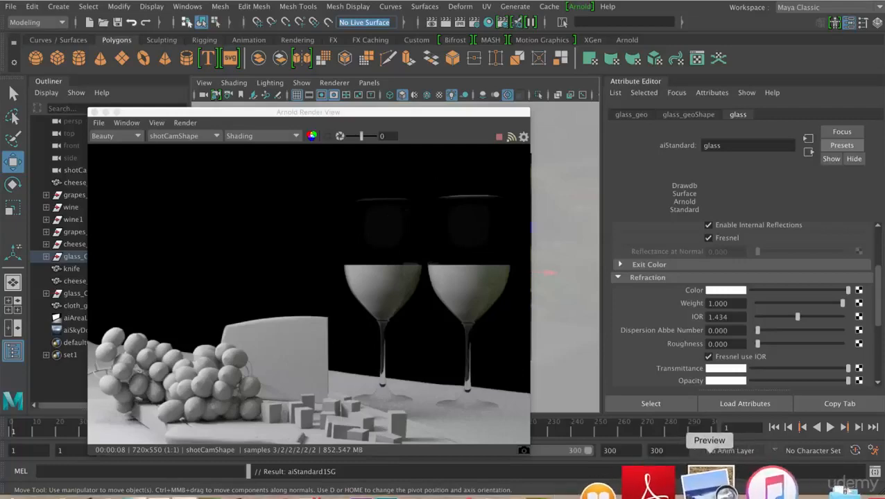
pyautogui.click(709, 484)
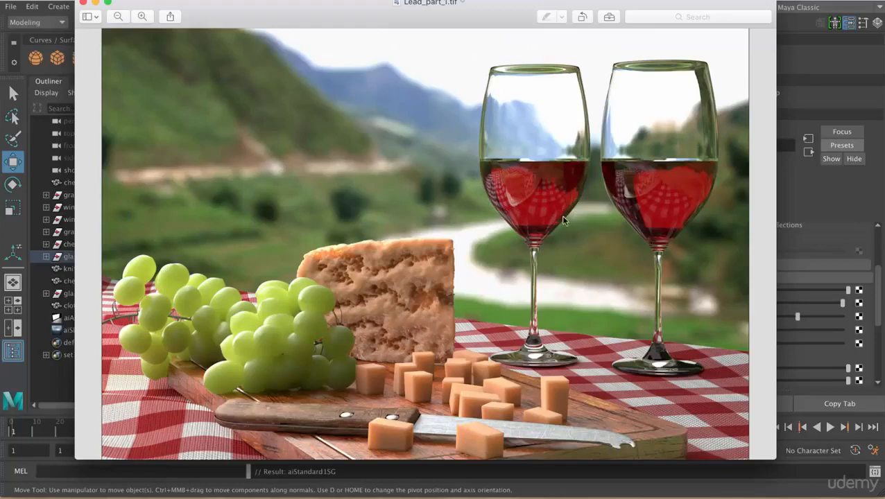
pyautogui.click(95, 3)
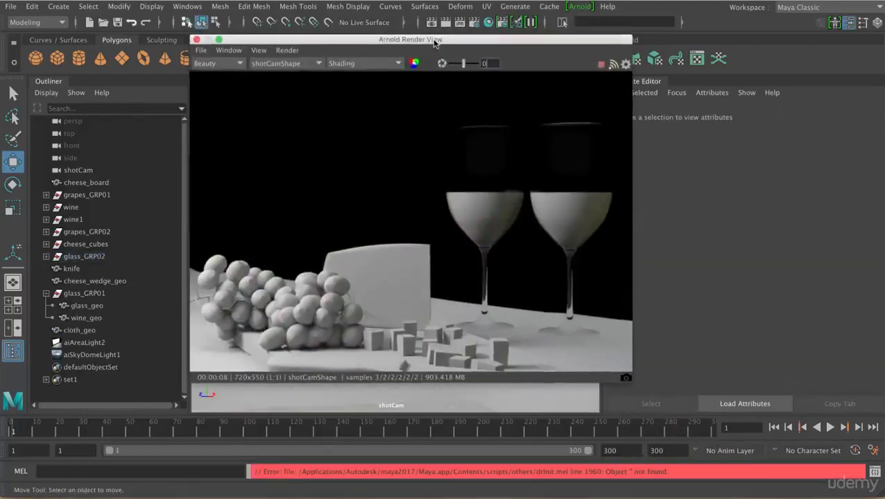
# - Uncover the viewport, display the scene with the default material, and move the glass_GRP01 glass_geo up and away from its wine geometry
pyautogui.moveTo(425, 46); pyautogui.dragTo(403, 332)
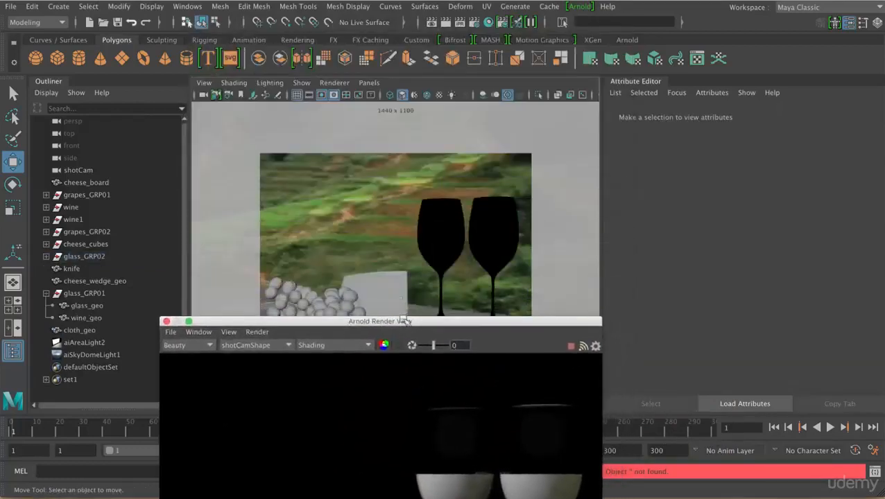
pyautogui.click(414, 95)
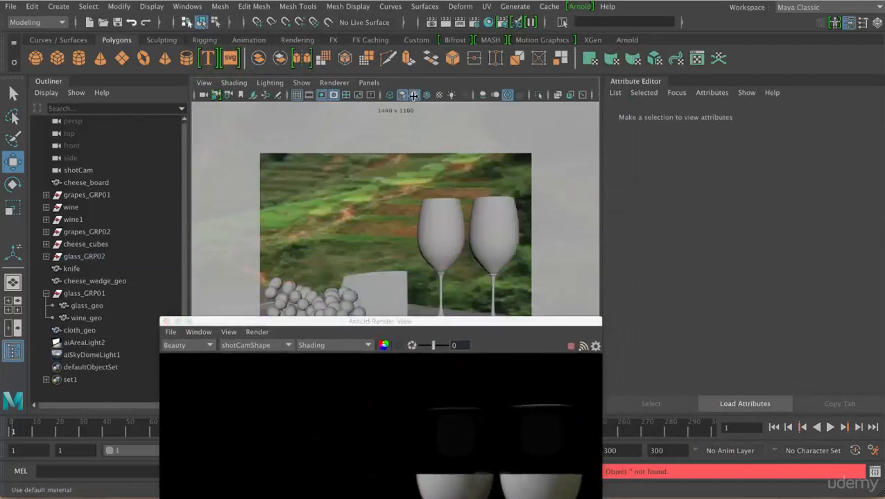
pyautogui.click(435, 212)
pyautogui.moveTo(343, 313); pyautogui.dragTo(319, 285)
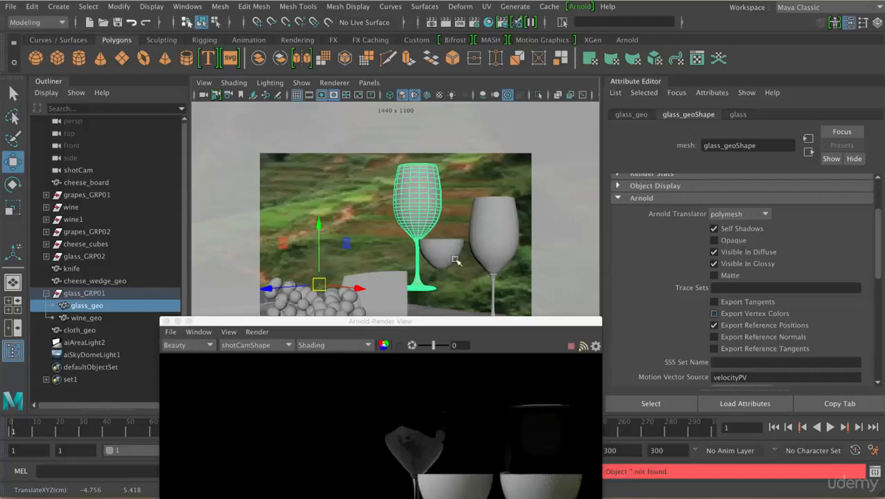
# - Switch the viewport to the persp camera to inspect the separate glass and wine meshes, and undo the glass_geo move
pyautogui.press('space')
pyautogui.click(458, 256)
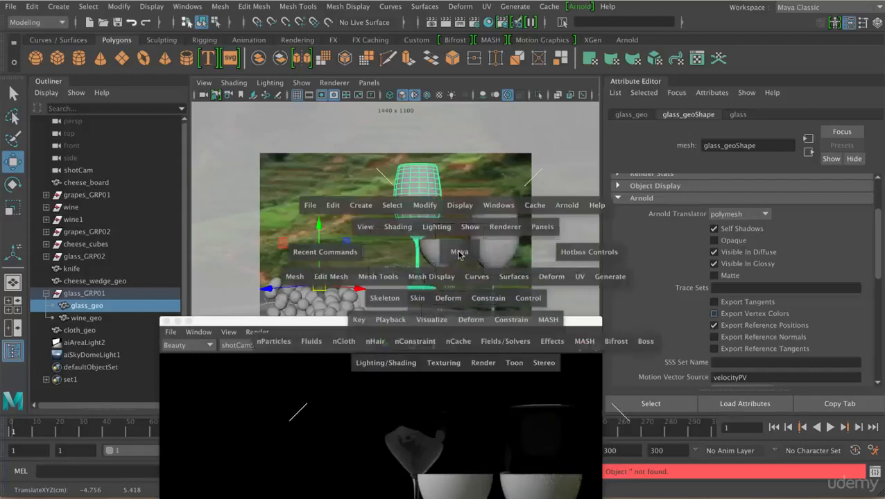
pyautogui.click(369, 83)
pyautogui.moveTo(413, 96)
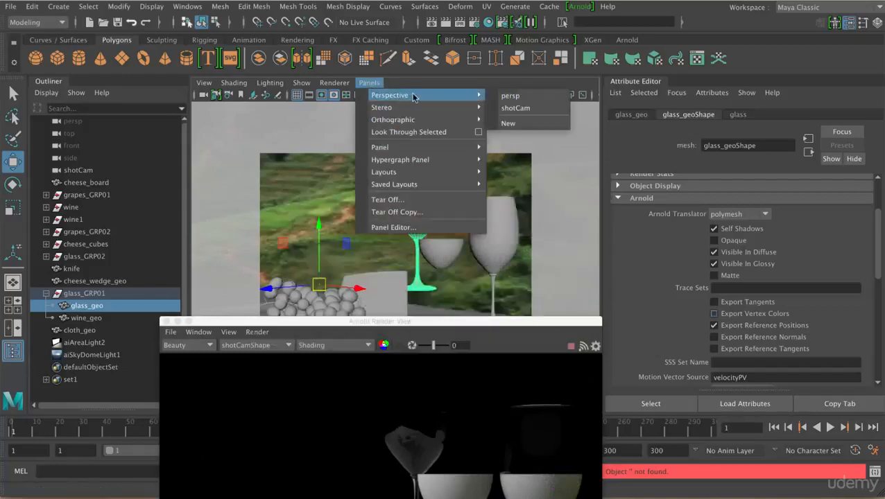
pyautogui.click(510, 95)
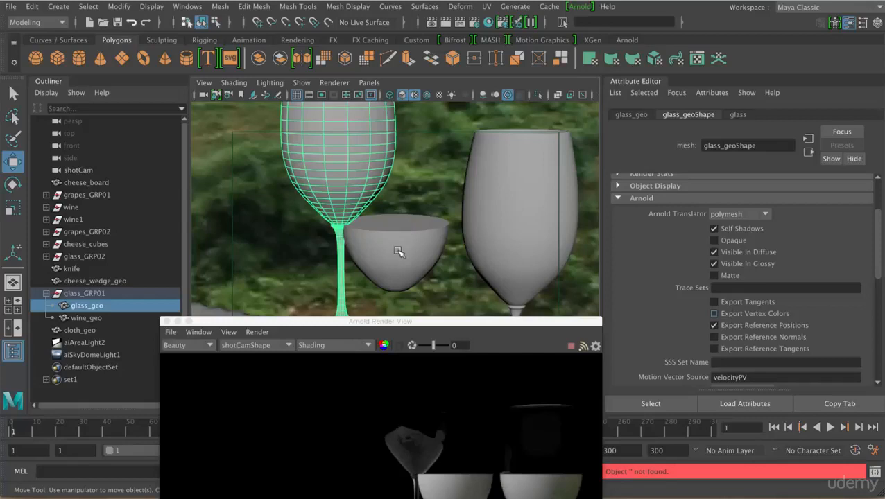
pyautogui.hotkey('ctrl', 'z')
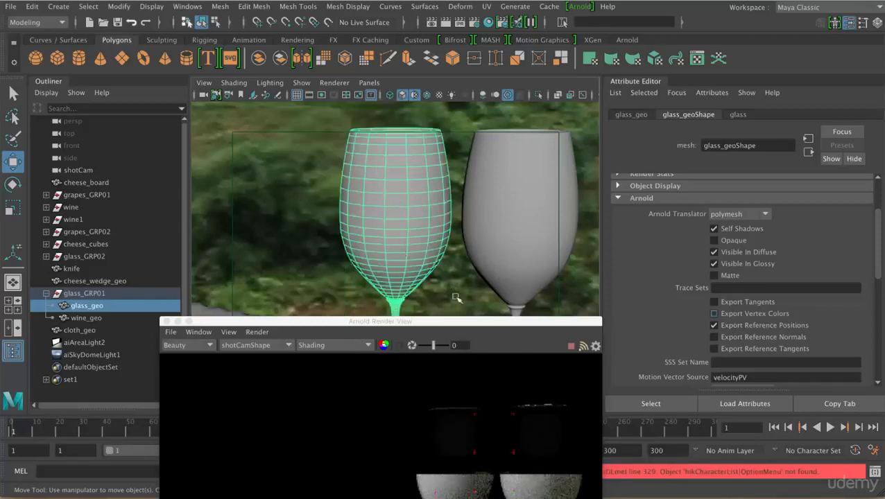
# - Bring the full render back into view and set the Arnold refraction ray depth to 6 in the render settings
pyautogui.moveTo(479, 322); pyautogui.dragTo(409, 108)
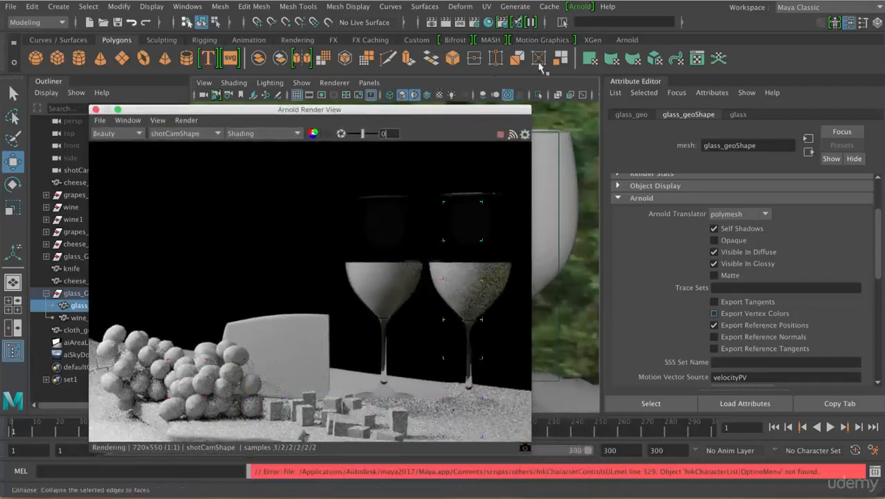
pyautogui.click(478, 26)
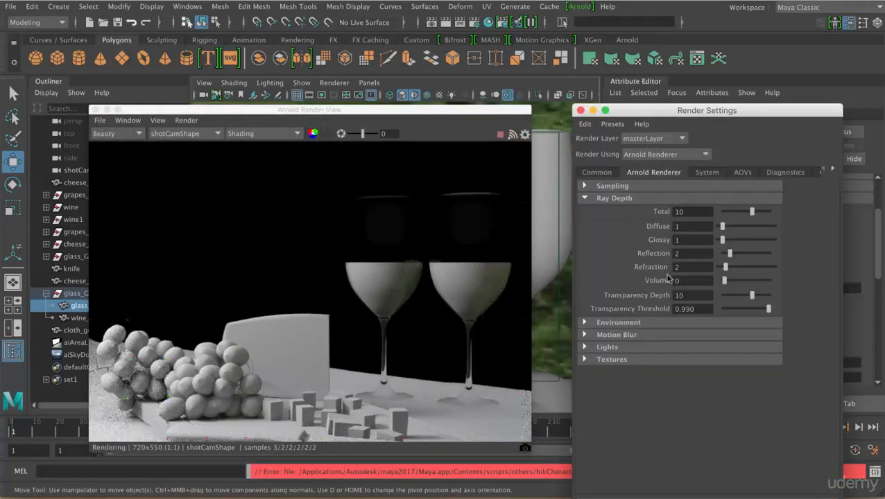
pyautogui.click(622, 197)
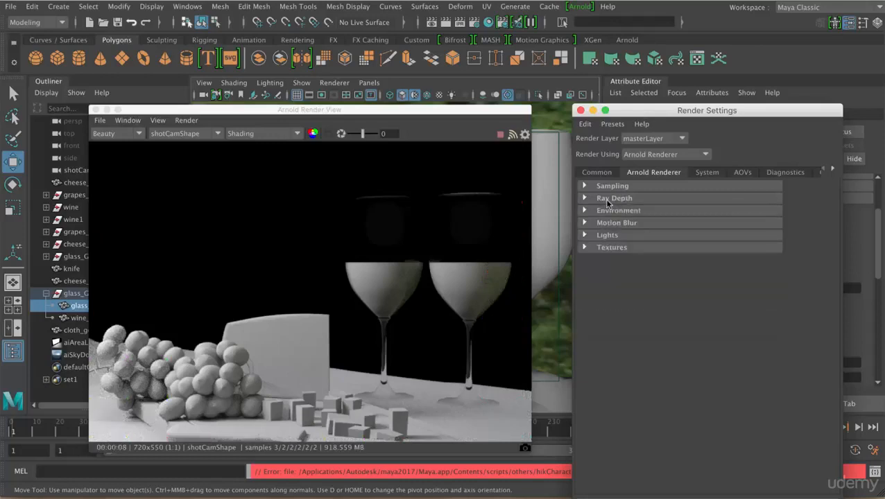
pyautogui.click(624, 199)
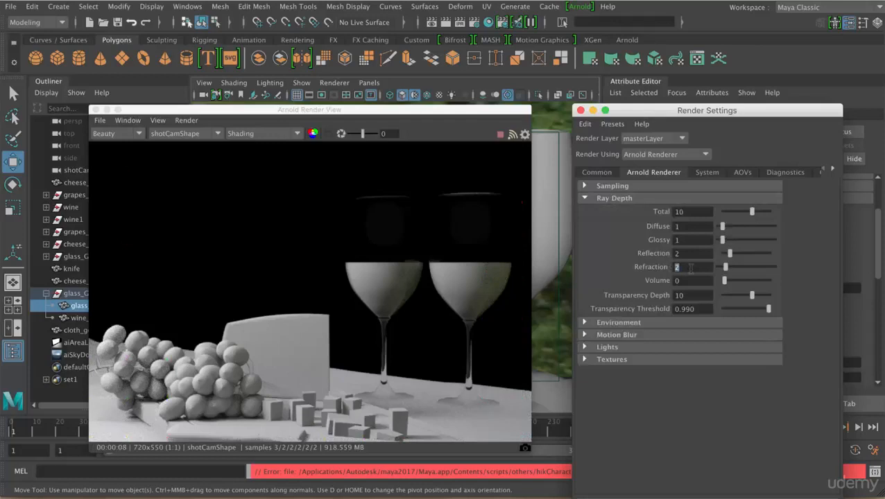
pyautogui.click(693, 280)
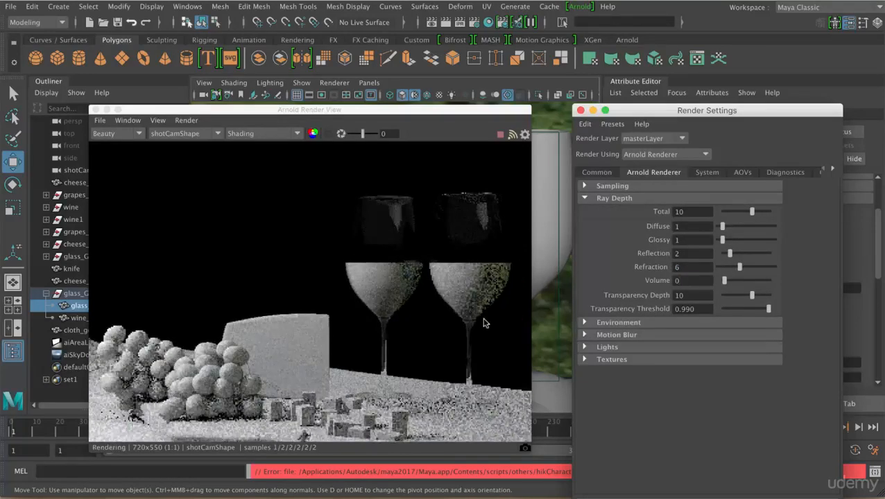